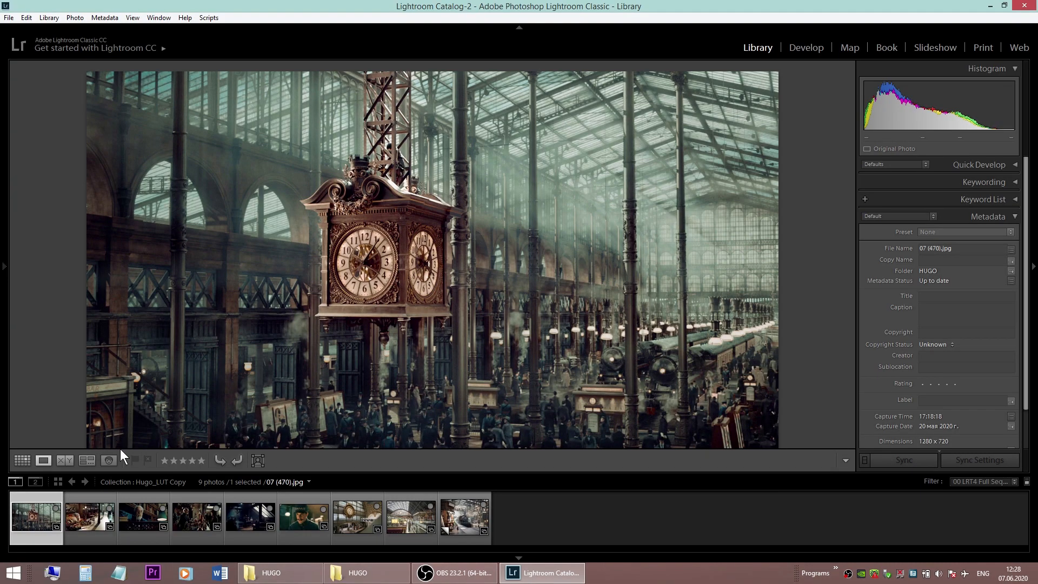
Step: Look through the film stills in the Hugo_LUT Copy collection one after another to examine their color look
left_click(107, 497)
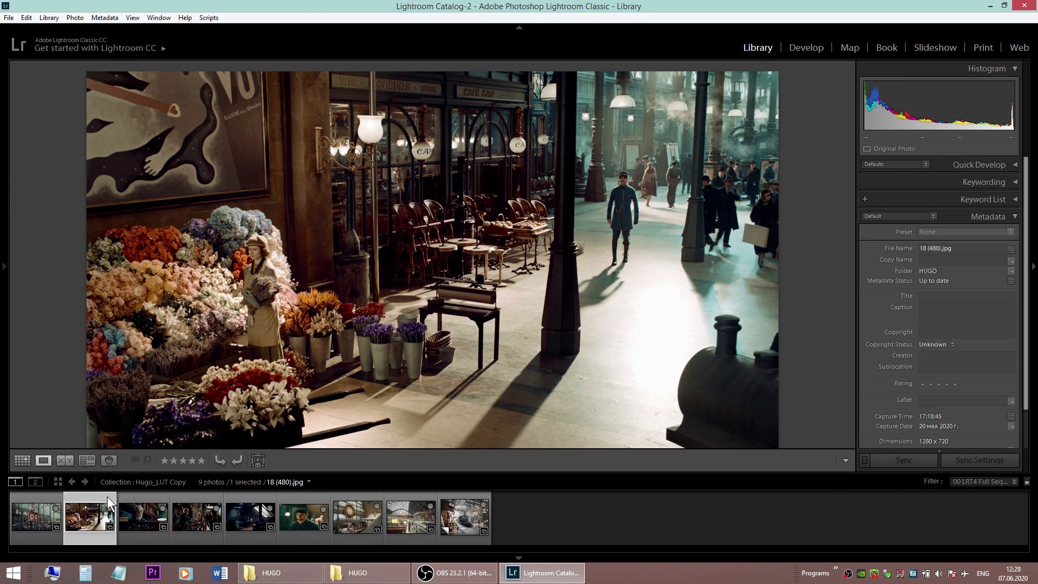
left_click(132, 494)
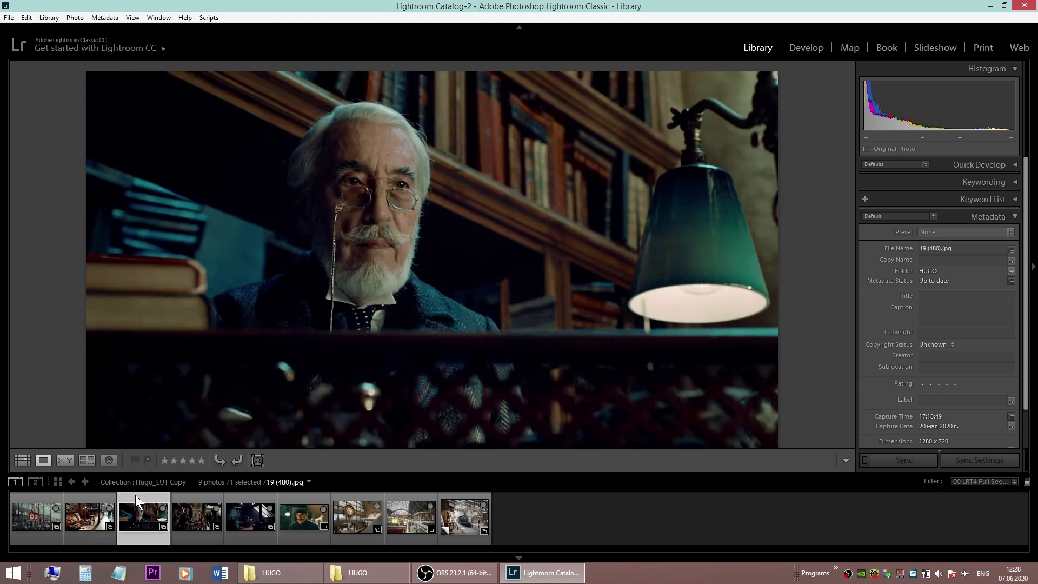
left_click(190, 495)
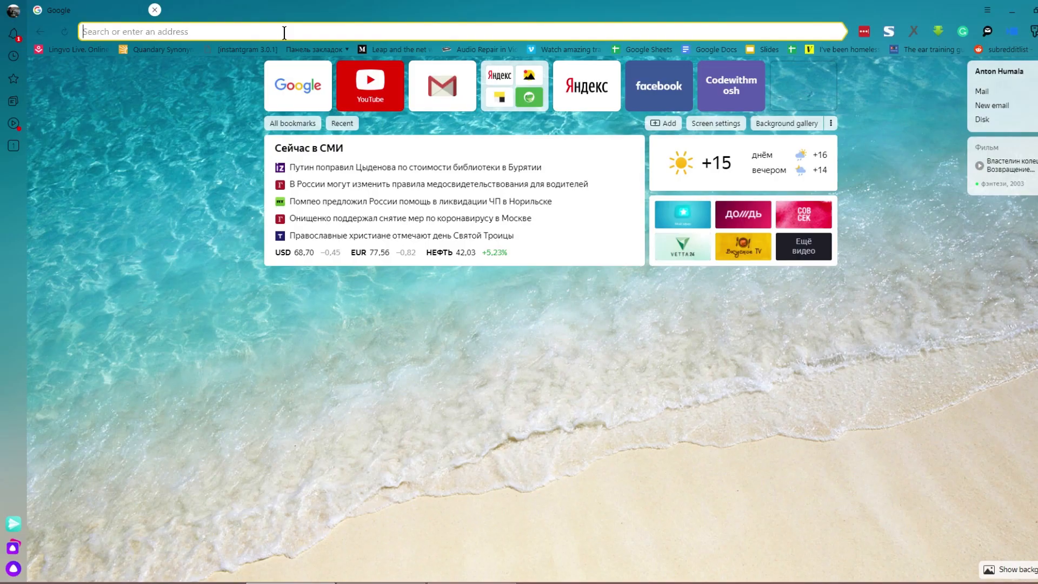
Step: Open color.adobe.com in the browser and extract a color theme from the still 07 (470).jpg in the HUGO folder
type("color.adobe.com")
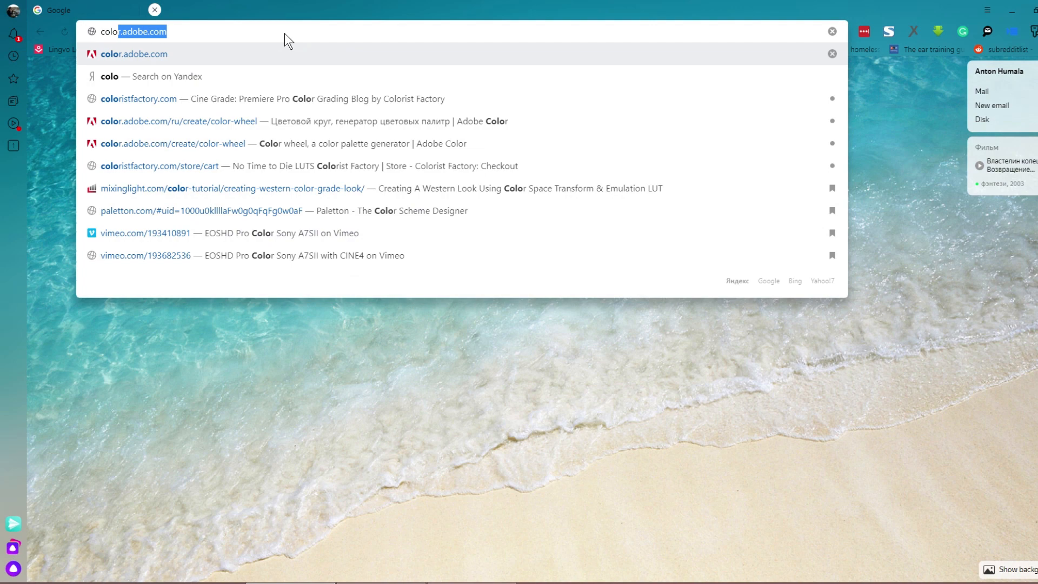
key("Return")
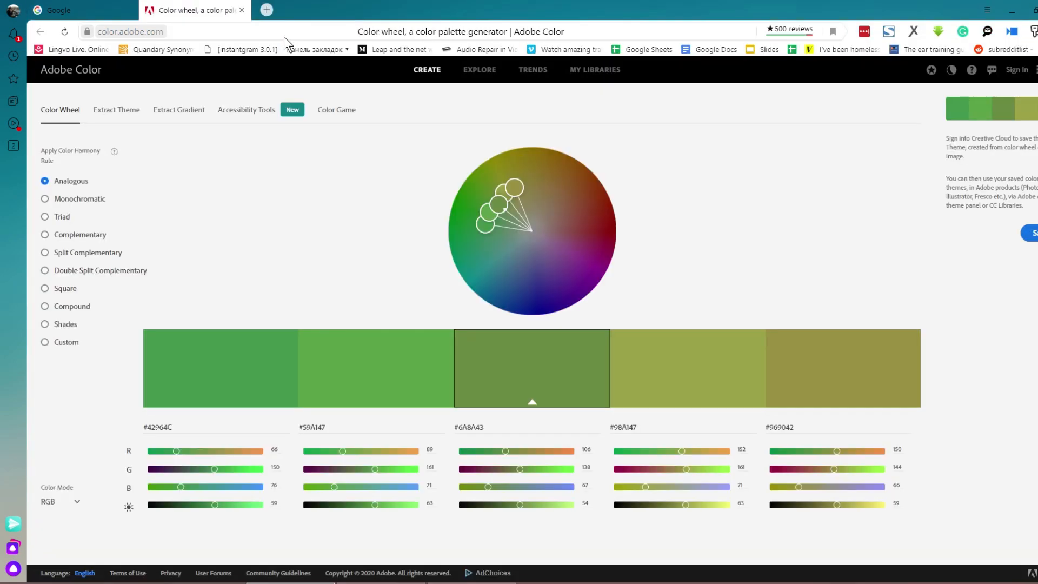
left_click(111, 116)
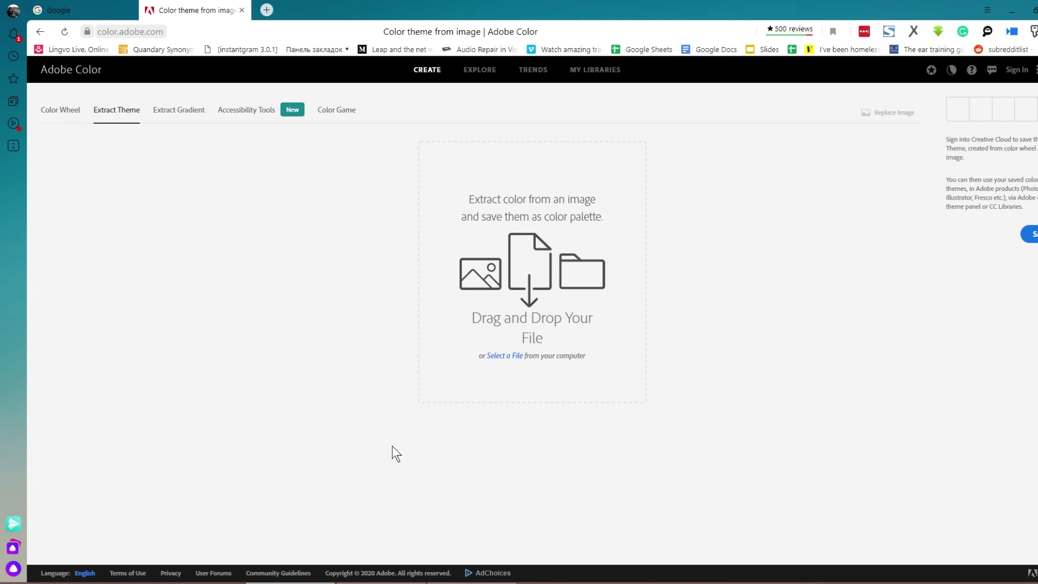
left_click(381, 582)
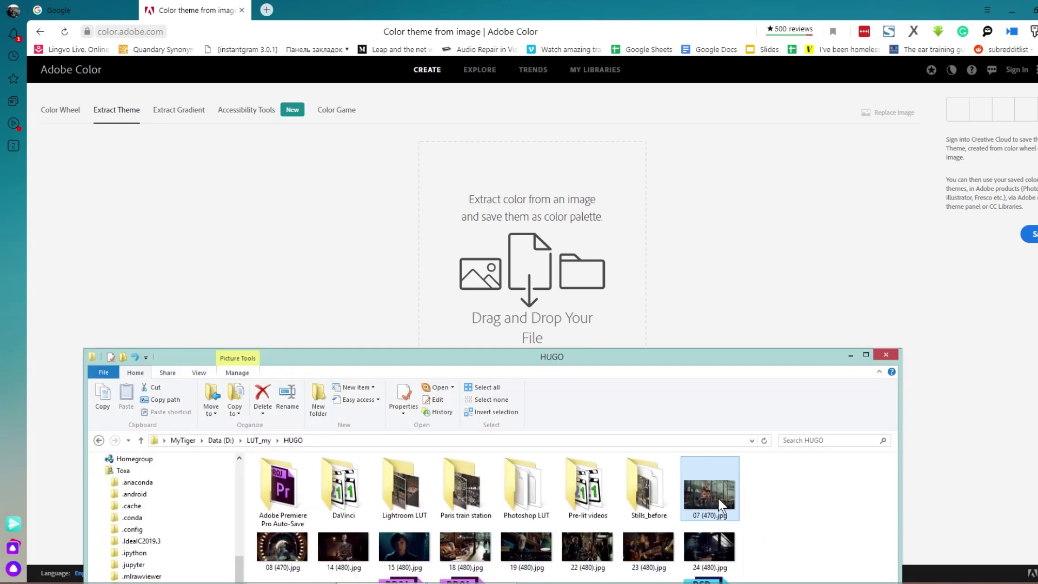
left_click_drag(718, 498, 556, 295)
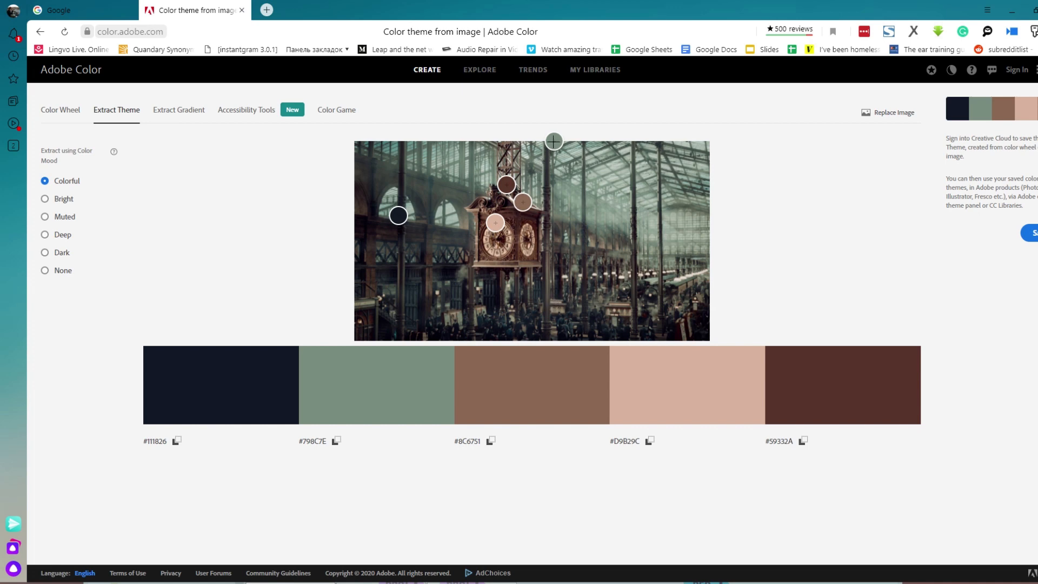
Step: Resample the green theme color from the bright arched window as #A9B6AD and make it the last swatch of the palette
mouse_move(554, 141)
left_mouse_down()
mouse_move(488, 195)
mouse_move(448, 209)
left_mouse_up()
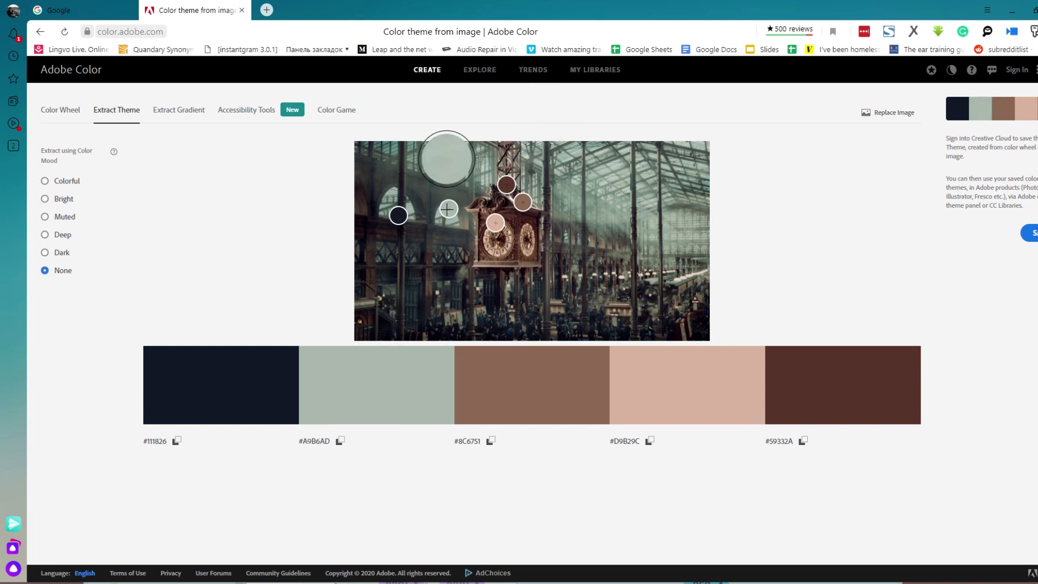
left_click_drag(448, 208, 448, 208)
mouse_move(401, 399)
left_mouse_down()
mouse_move(568, 401)
mouse_move(836, 382)
mouse_move(860, 394)
left_mouse_up()
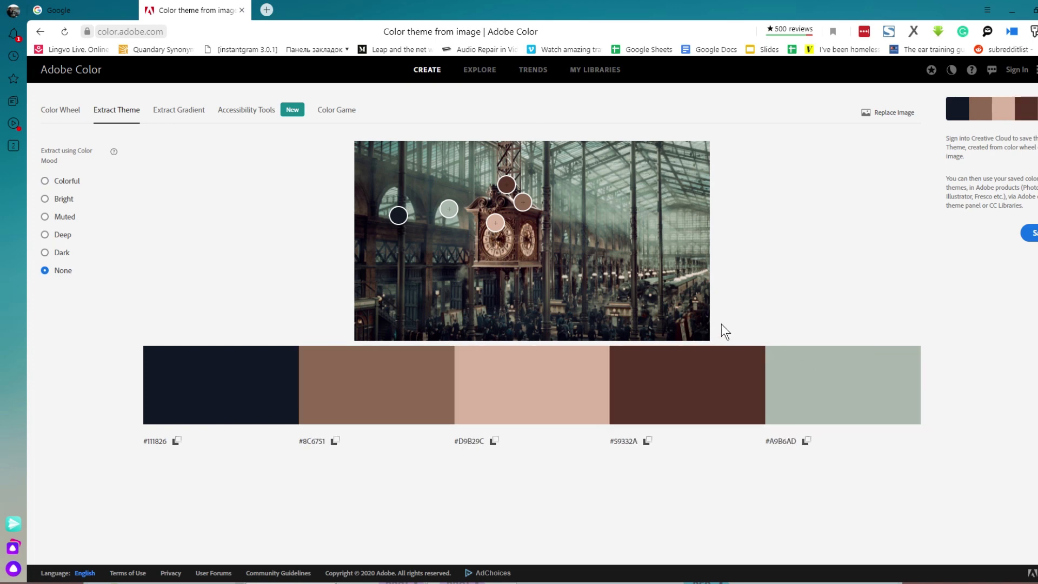
Step: Resample the other theme colors as #E5DDD4 from the distant lights, #223037 and #0A0F1B from the dark areas, and a brown from the clock's base
mouse_move(507, 184)
left_mouse_down()
mouse_move(597, 244)
mouse_move(605, 271)
mouse_move(621, 276)
left_mouse_up()
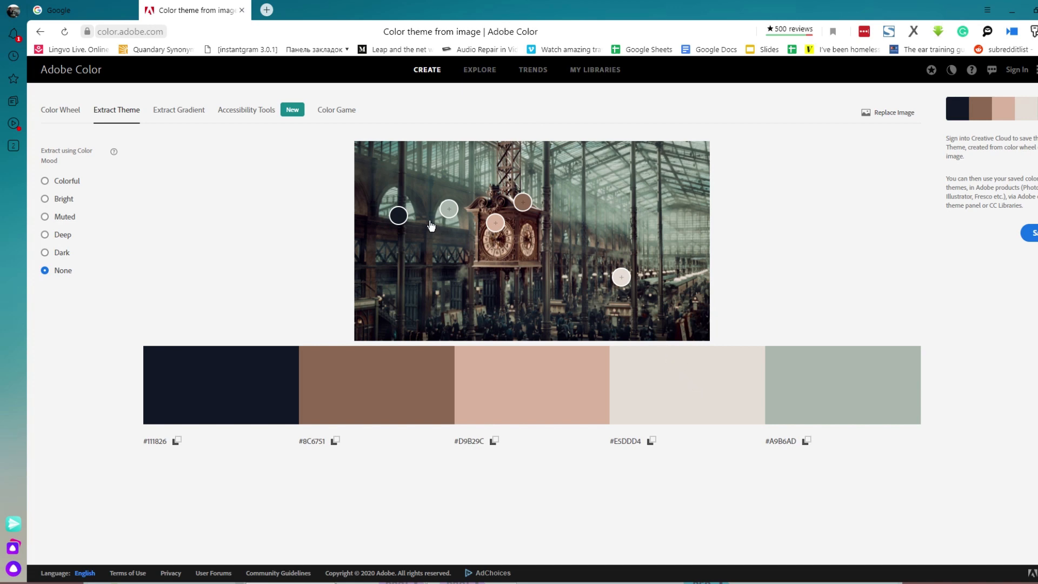
mouse_move(398, 215)
left_mouse_down()
mouse_move(415, 245)
mouse_move(411, 292)
left_mouse_up()
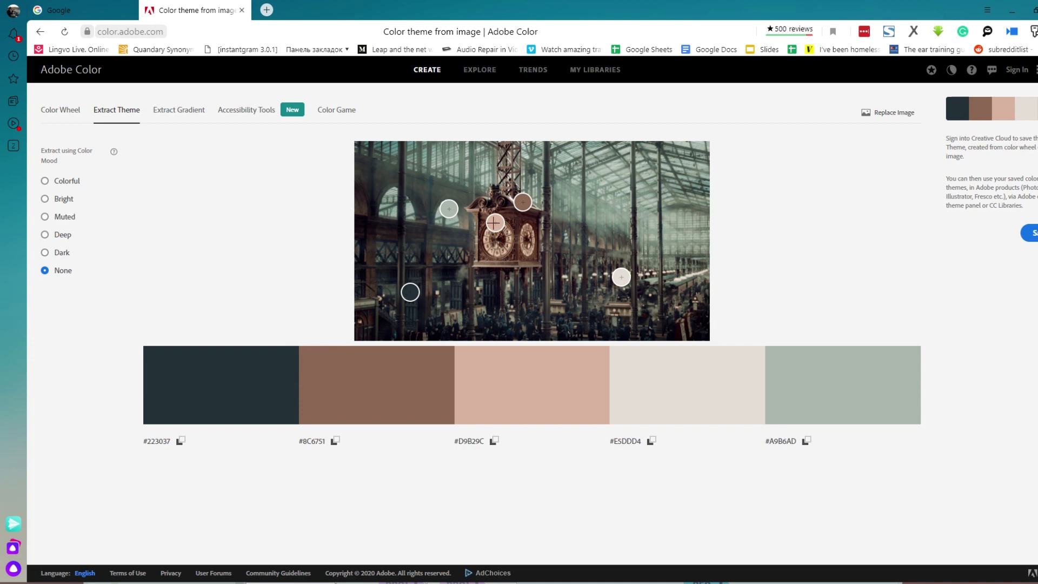
left_click_drag(495, 222, 530, 328)
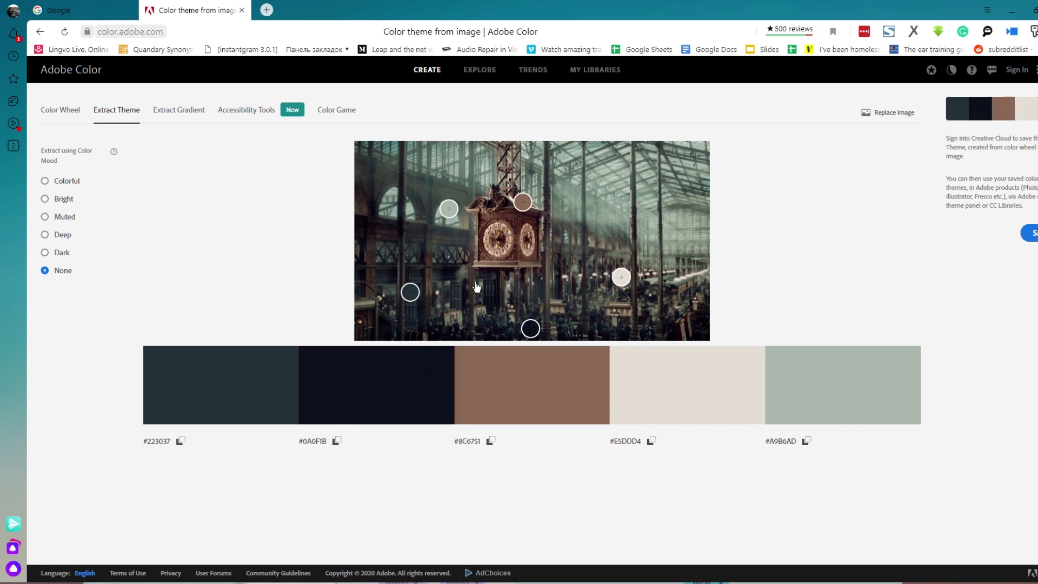
left_click_drag(522, 202, 485, 254)
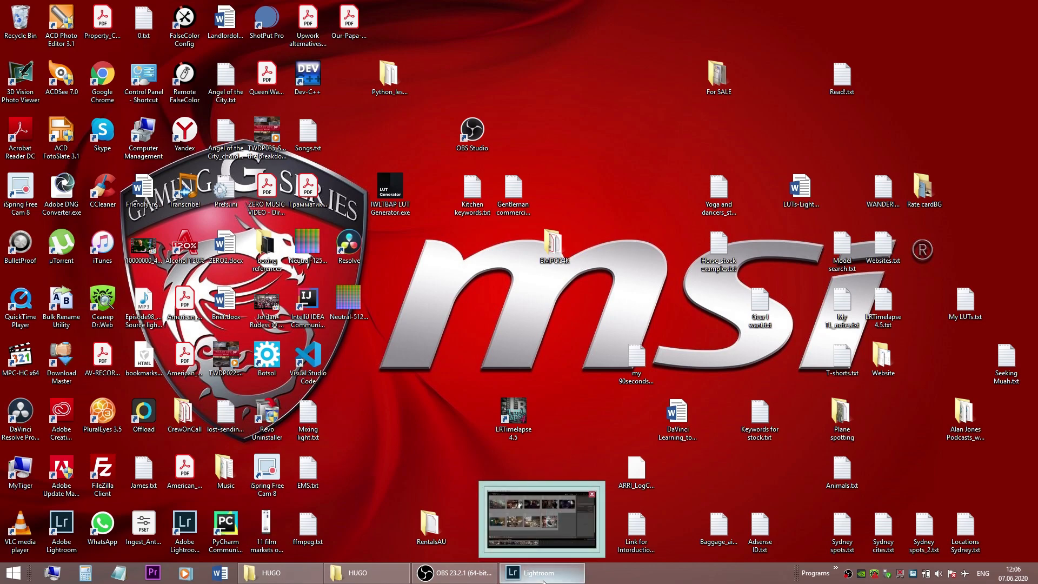
Step: Switch to Lightroom and show the 1930s train station photo with the steam locomotive in the enlarged single-photo view
left_click(543, 581)
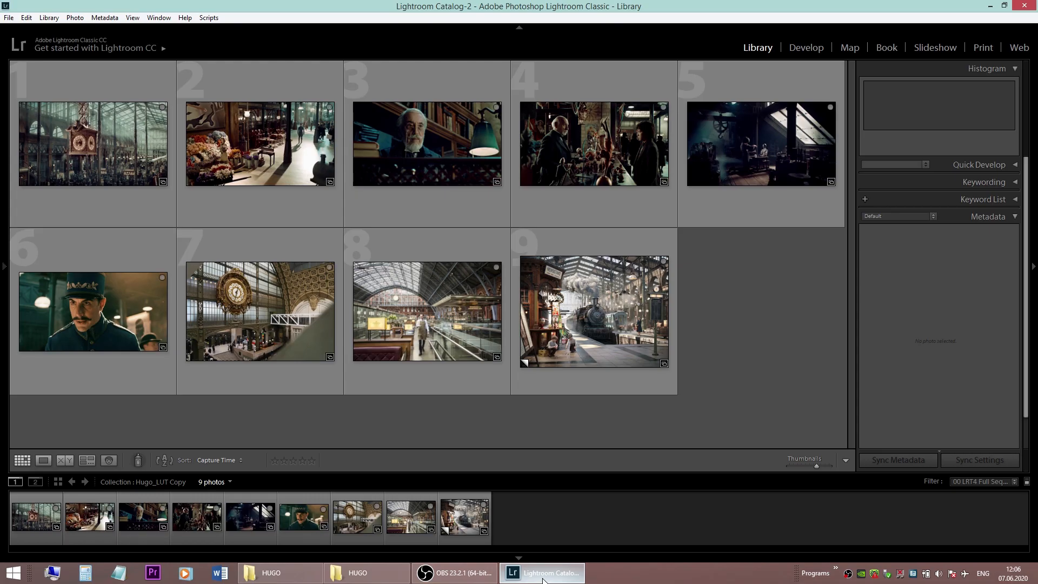
left_click(583, 373)
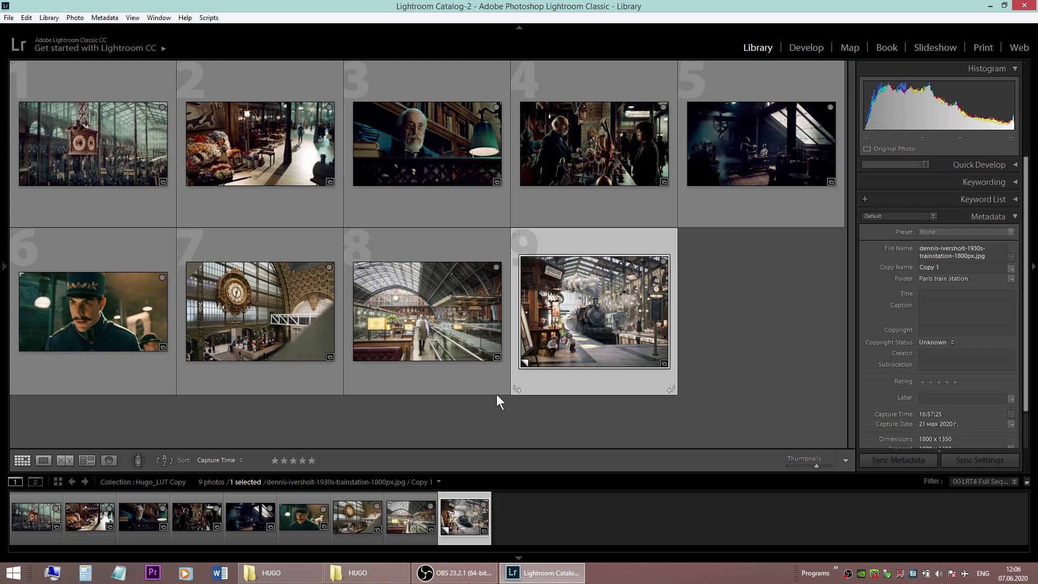
left_click(43, 460)
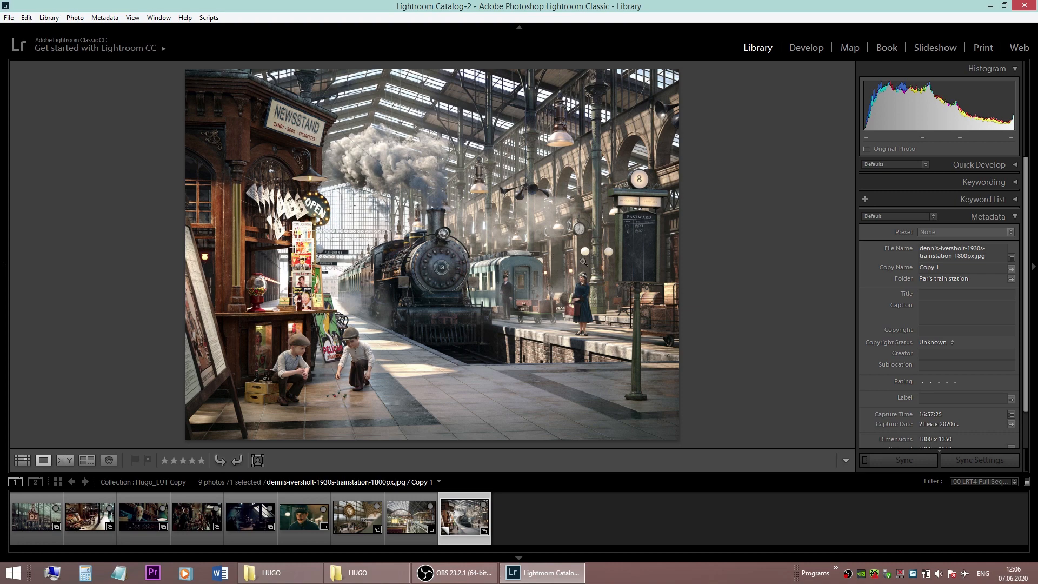
Step: Compare the train station photo in the Develop module's Reference View, using 07 (470).jpg as the reference photo
left_click(803, 47)
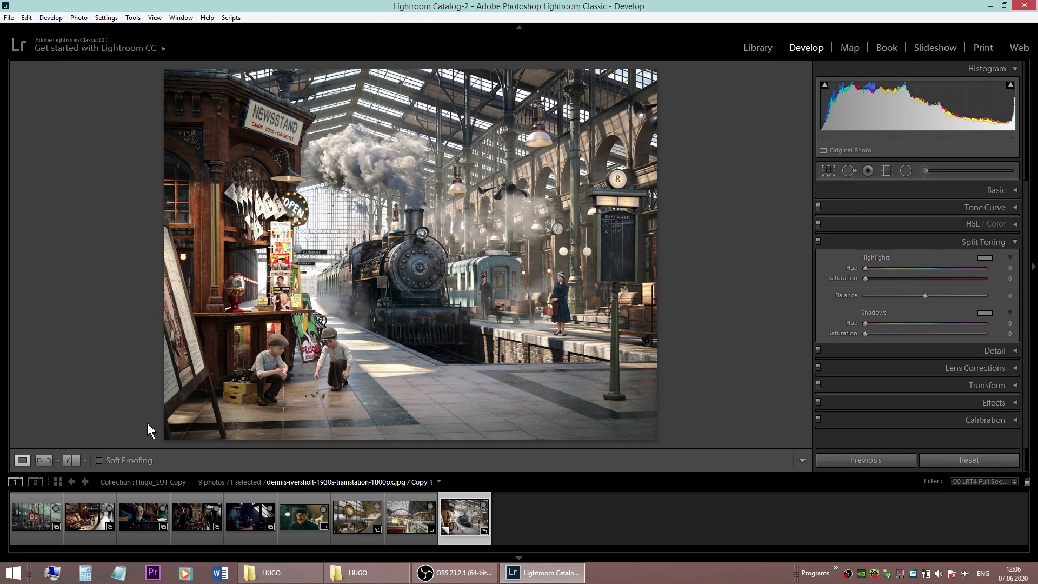
left_click(40, 460)
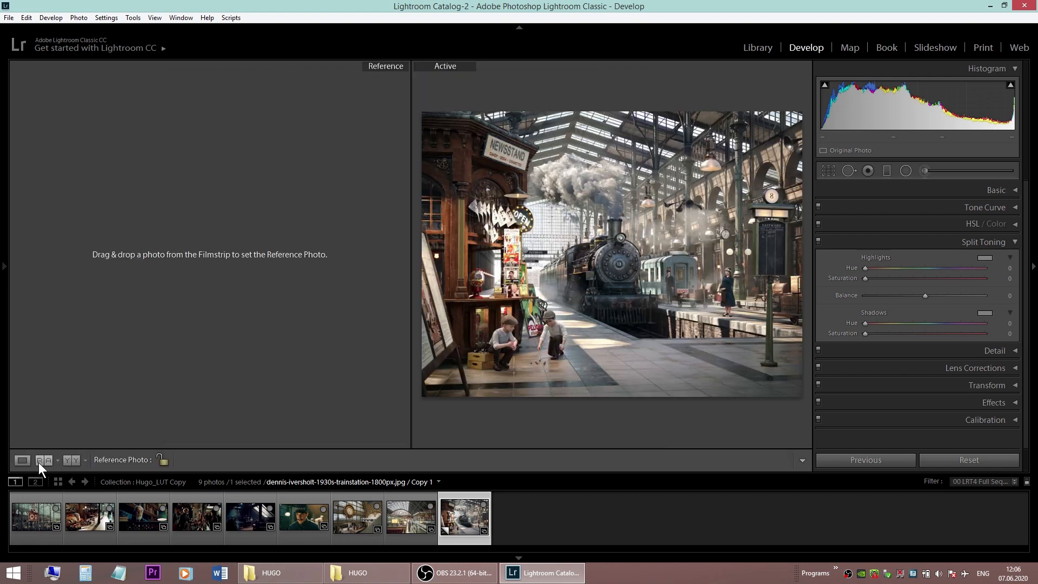
left_click_drag(19, 520, 100, 362)
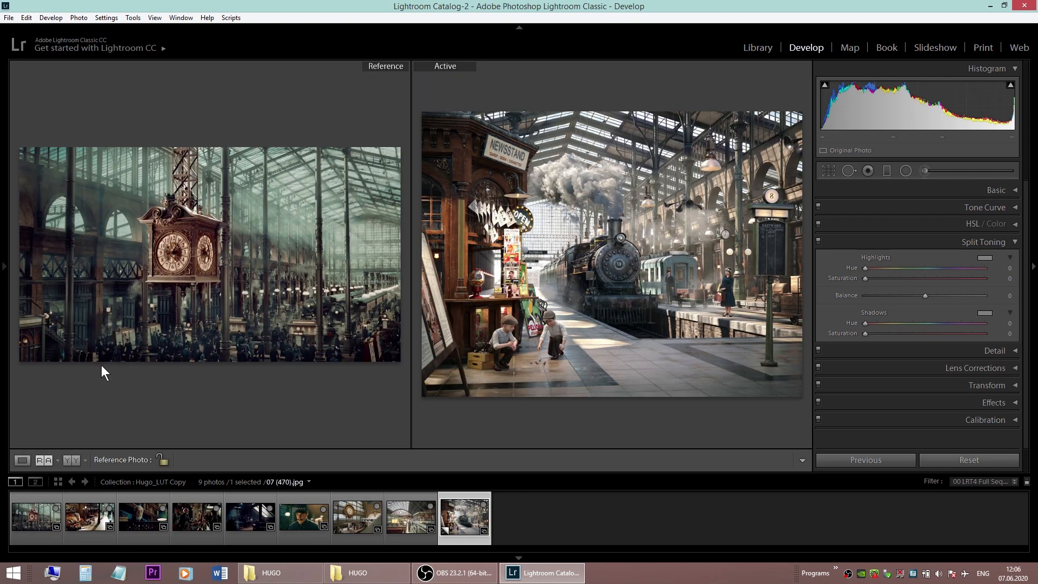
Step: Set the train station photo's Exposure to -0.48, Blacks to -20, Shadows to +32, Whites to +3 and Highlights to -100
left_click(1014, 193)
left_click_drag(505, 357, 527, 351)
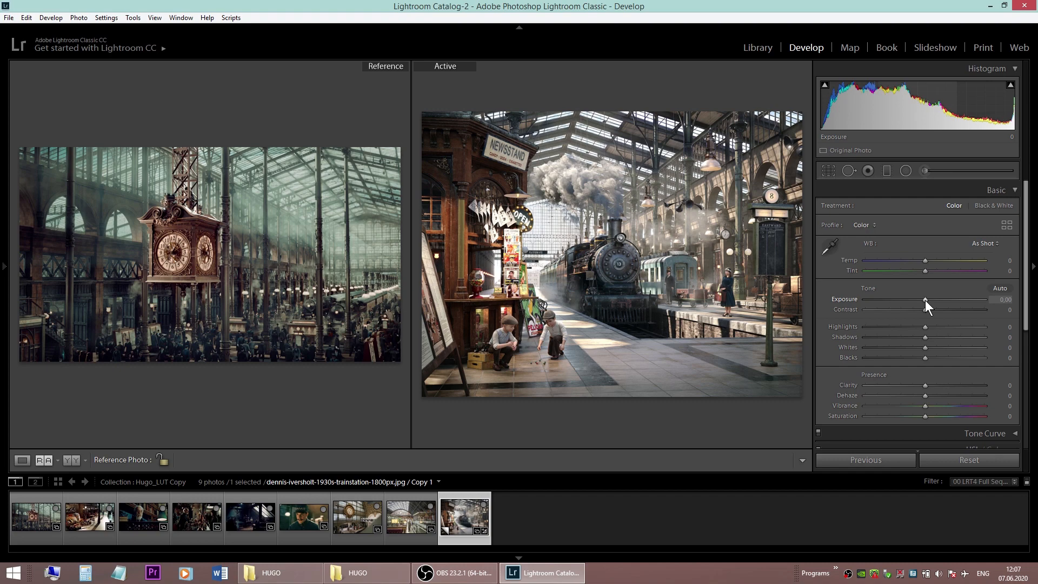
left_click_drag(925, 300, 918, 301)
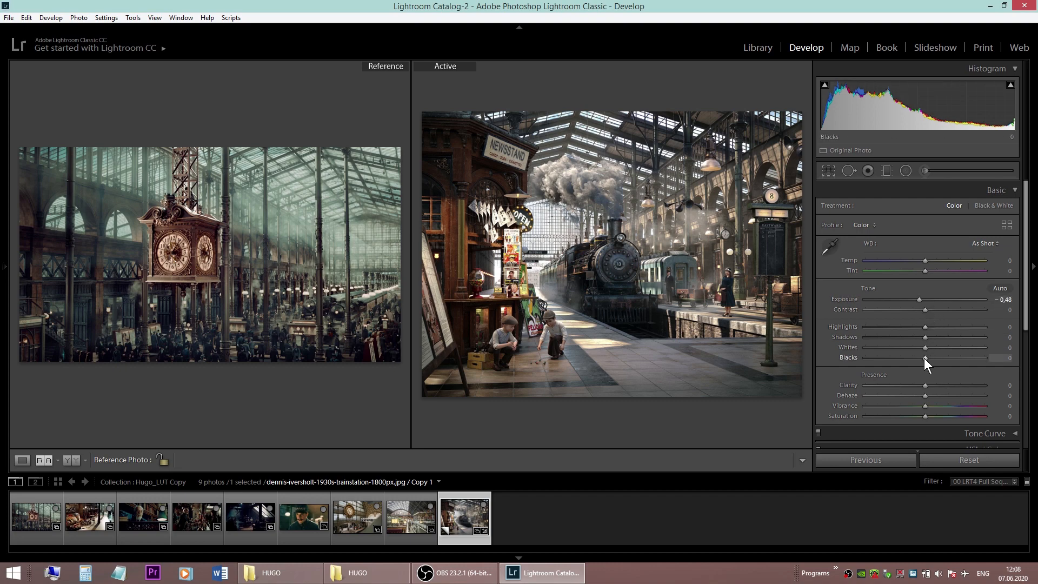
left_click_drag(925, 358, 912, 358)
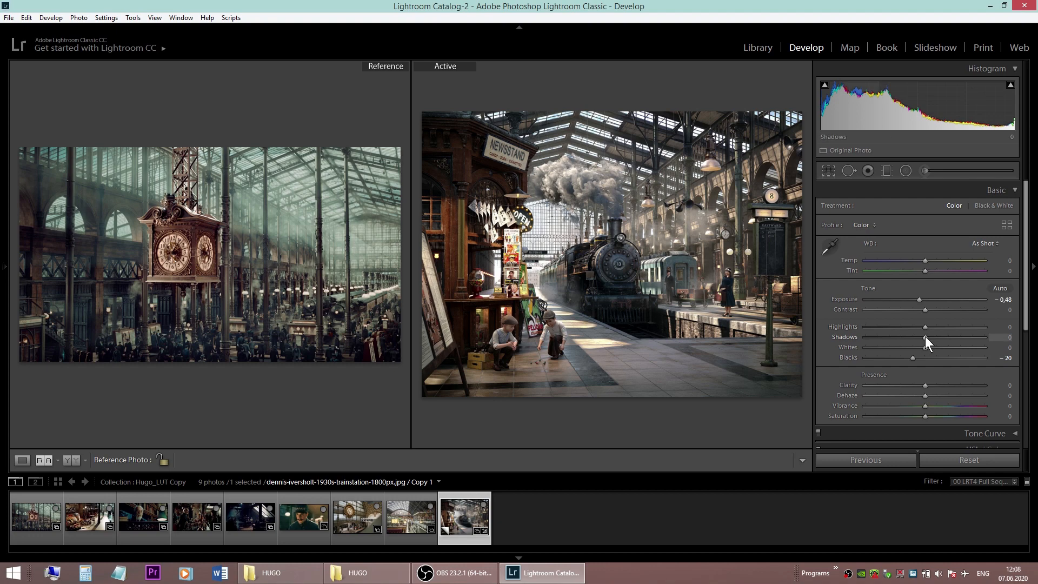
left_click_drag(925, 337, 945, 340)
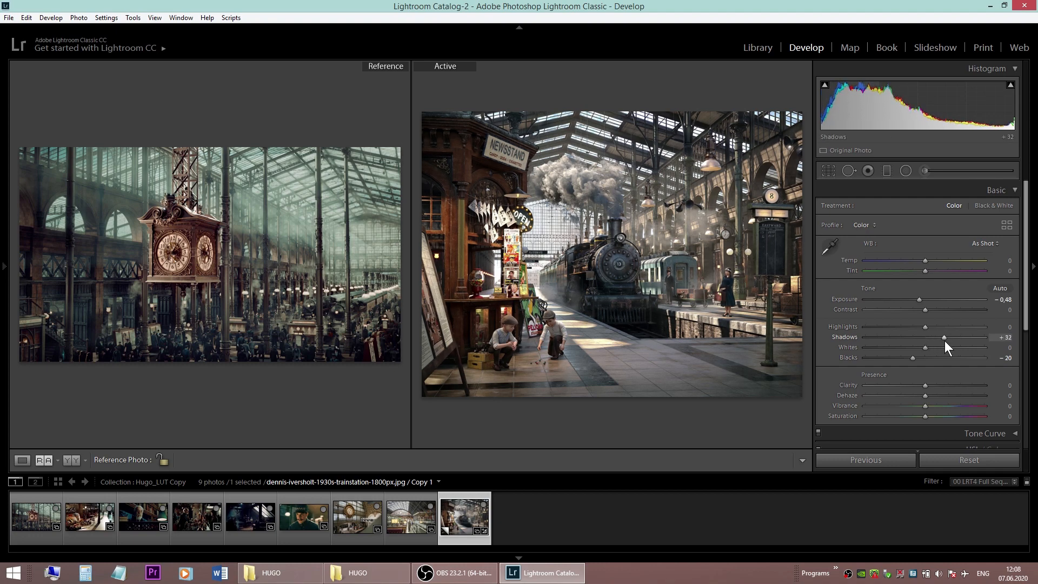
left_click_drag(925, 347, 926, 348)
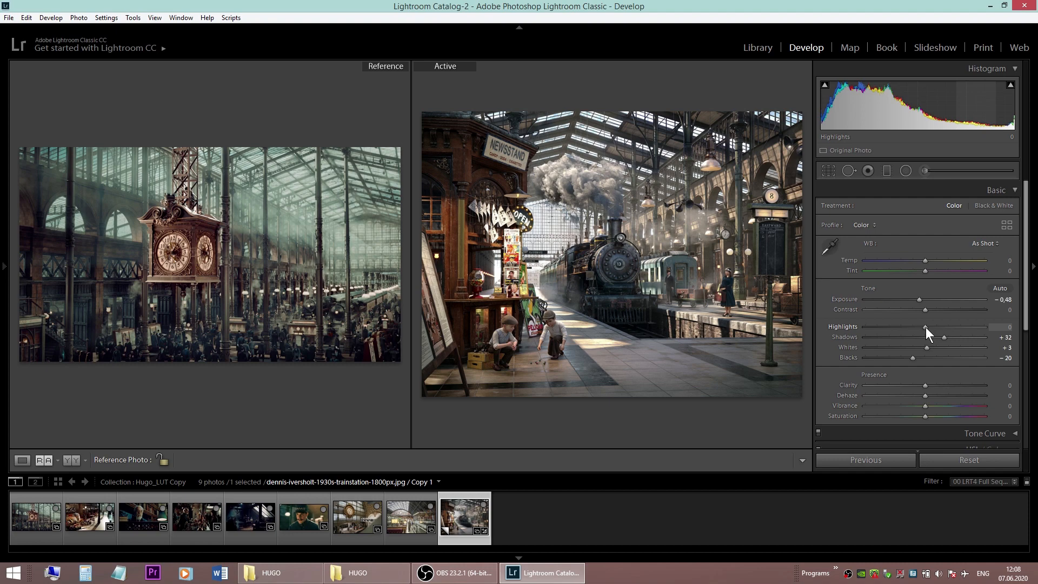
left_click_drag(926, 326, 857, 329)
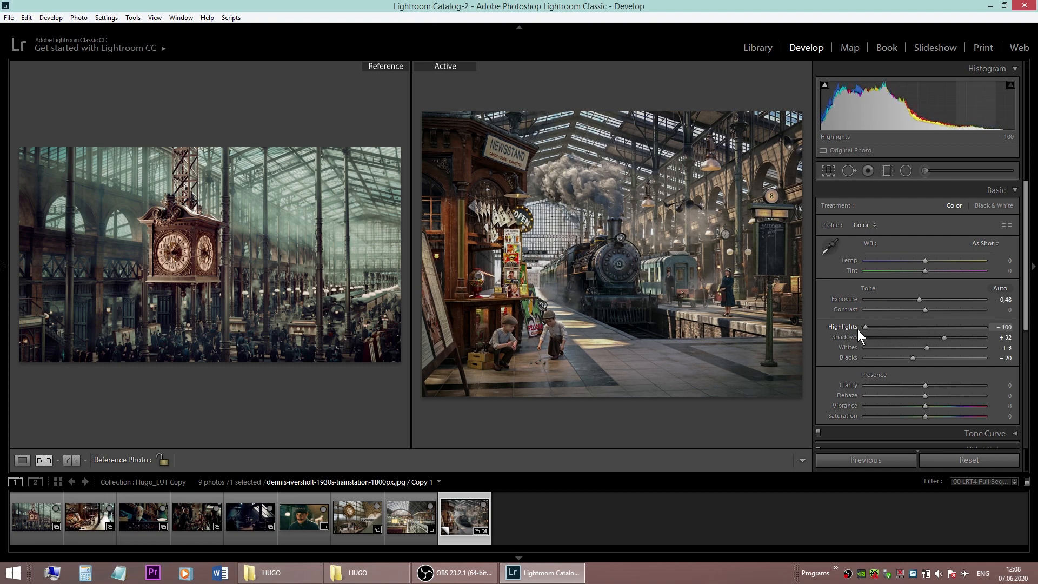
Step: Hide the filmstrip and set the photo's white balance to Tint -22 and Temp -1
key("F6")
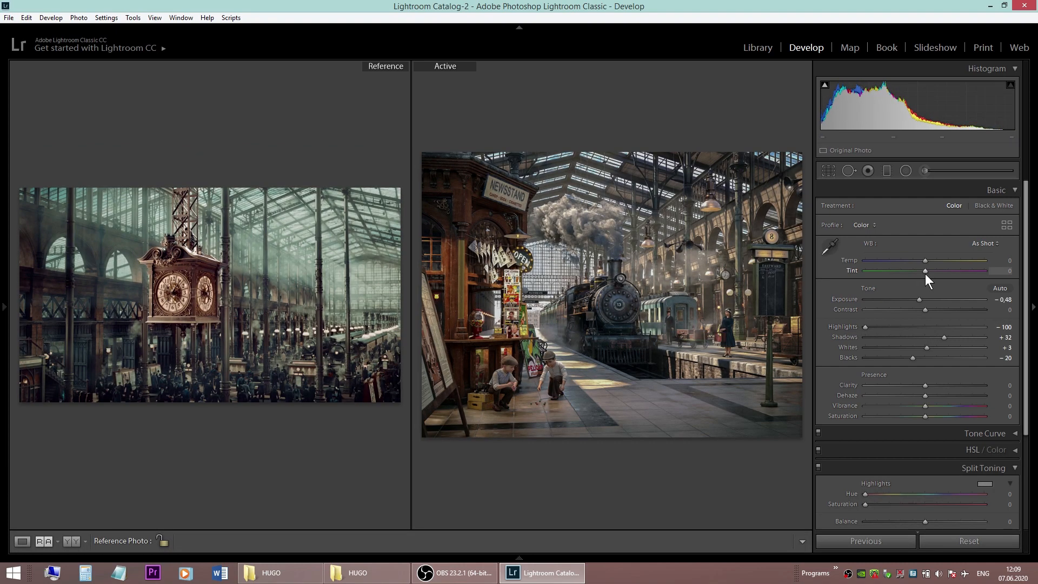
left_click_drag(925, 272, 912, 271)
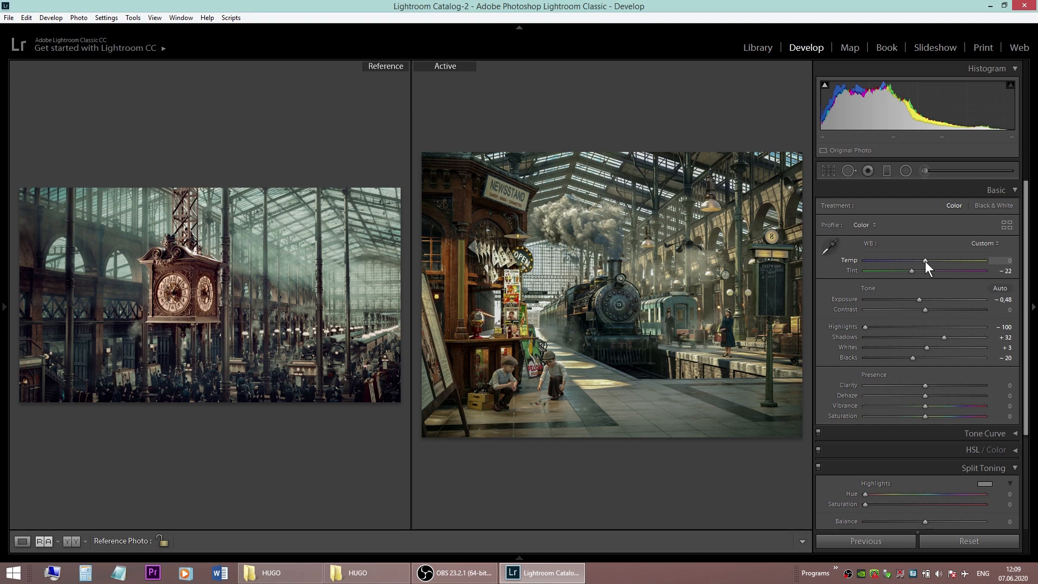
left_click_drag(925, 261, 923, 261)
Step: Set the photo's Clarity to -10 and Saturation to -6, and adjust Vibrance very slightly
left_click_drag(925, 387, 919, 387)
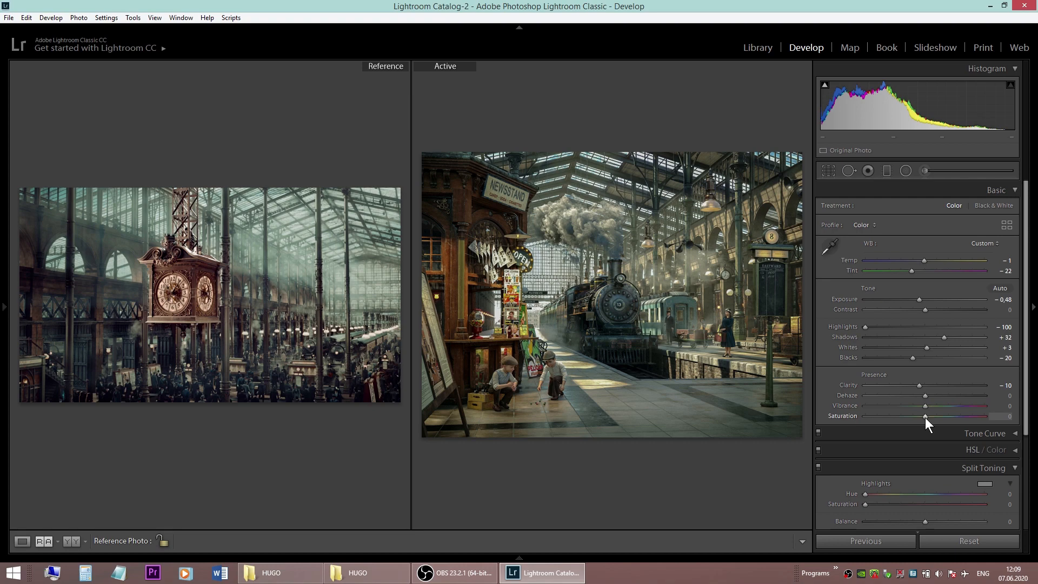
left_click_drag(926, 417, 921, 417)
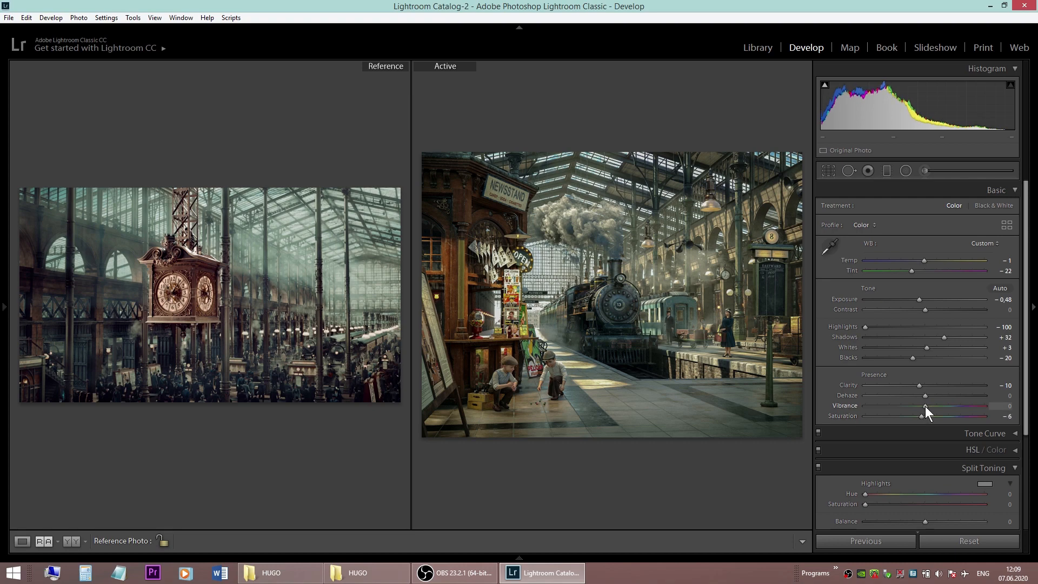
left_click_drag(926, 407, 927, 406)
left_click(999, 190)
Step: Shape the RGB tone curve with midtone and highlight points, a lowered white endpoint and a slightly lowered shadow point
left_click(1004, 211)
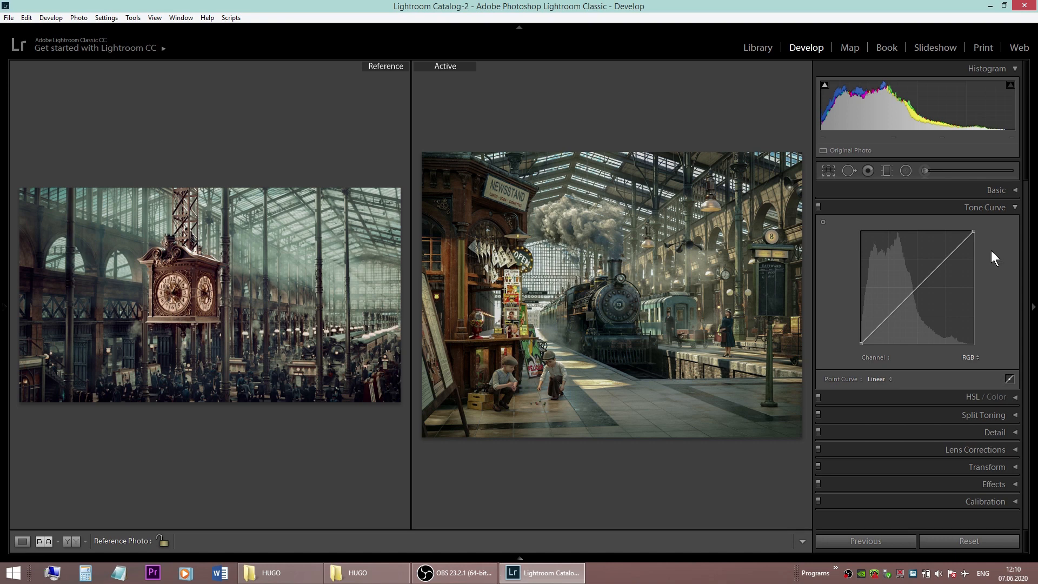
left_click(916, 288)
left_click(944, 262)
left_click_drag(973, 231, 979, 246)
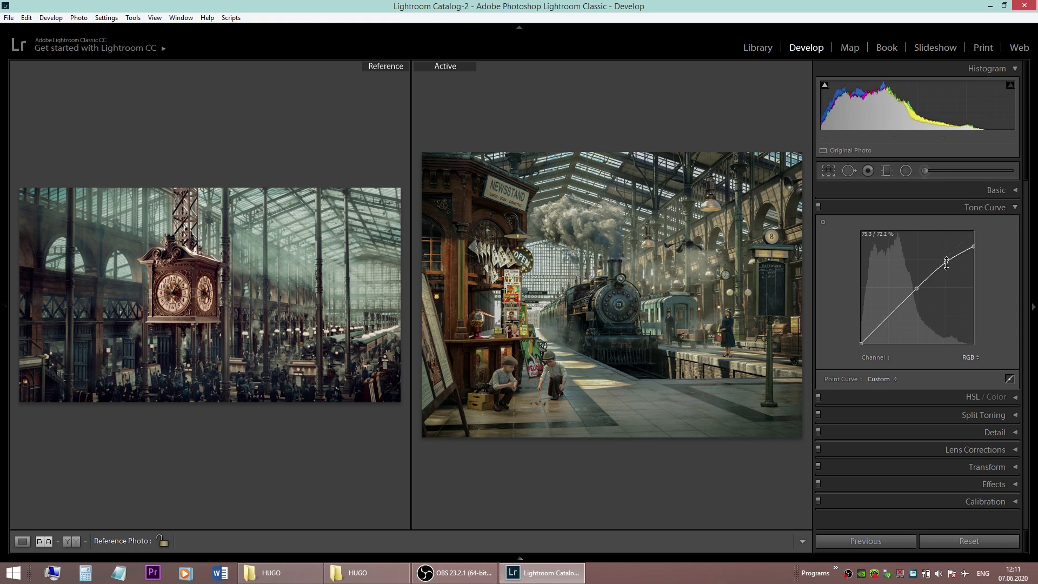
left_click_drag(880, 325, 880, 327)
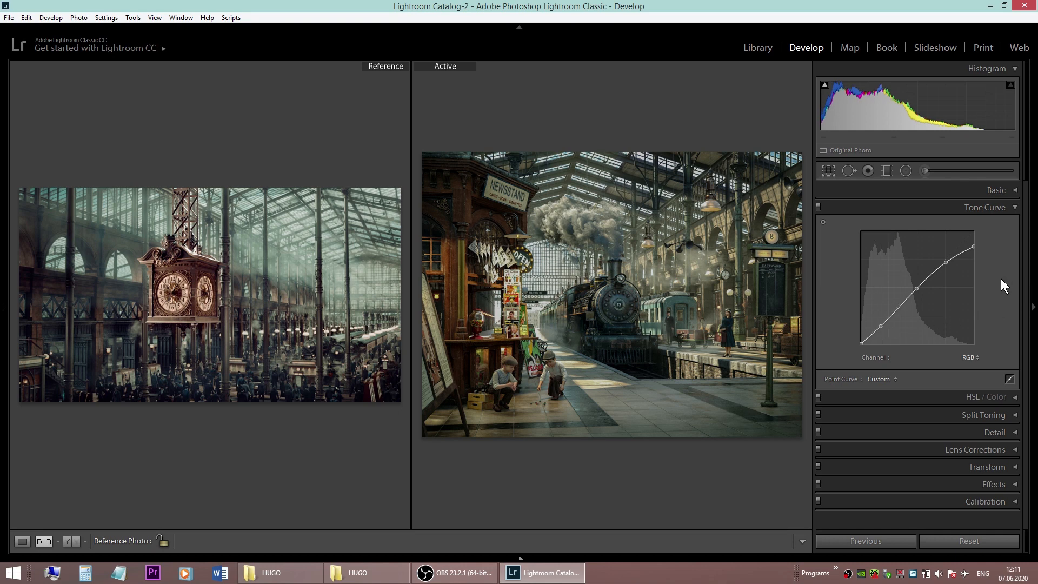
left_click(1010, 210)
left_click(999, 229)
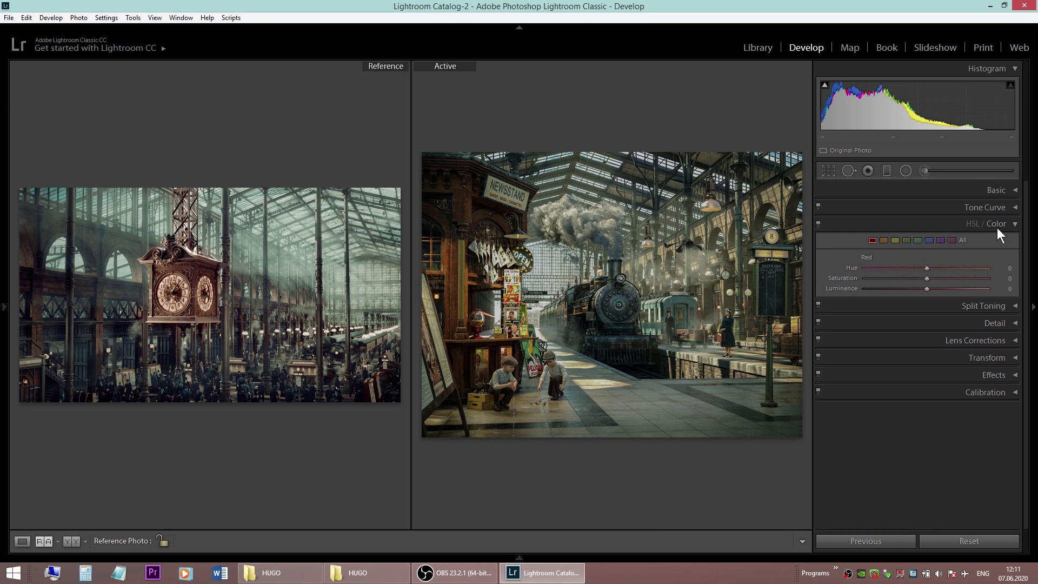
left_click(1005, 228)
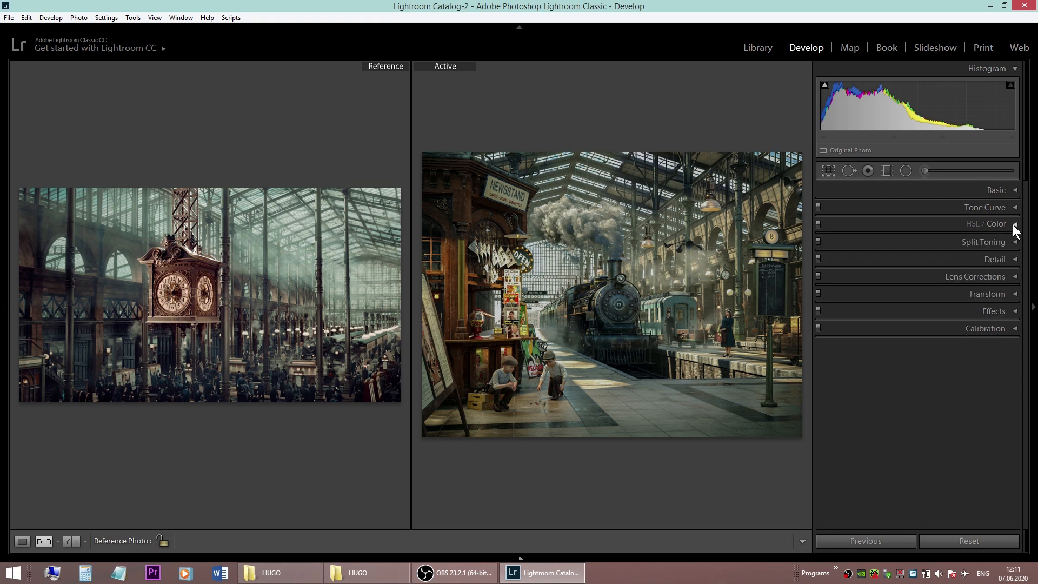
Step: Adjust the camera calibration primaries, from Red Primary hue through Blue Primary saturation, to give the photo a teal-and-orange base
left_click(1014, 328)
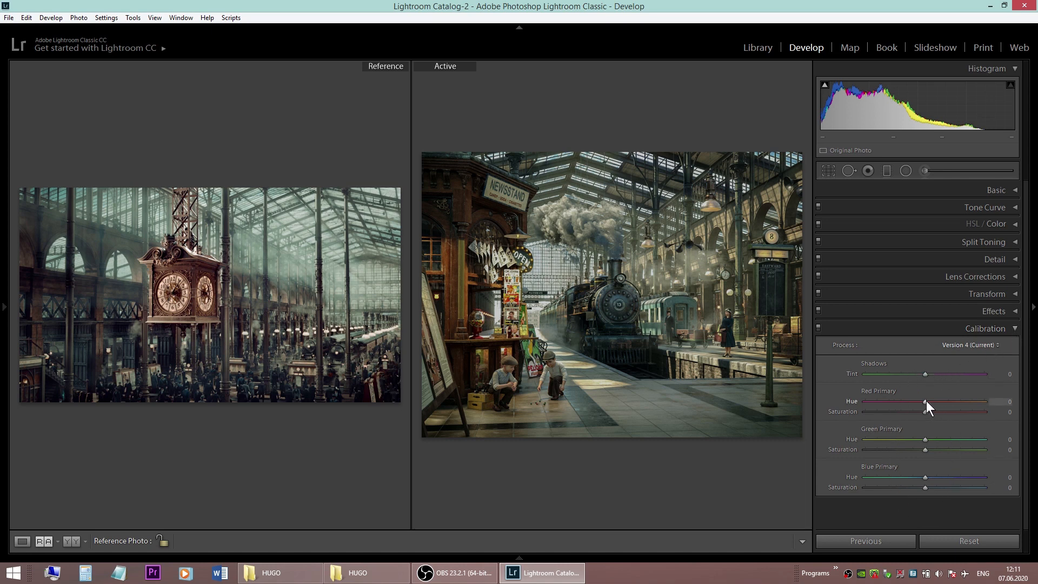
left_click_drag(924, 400, 956, 485)
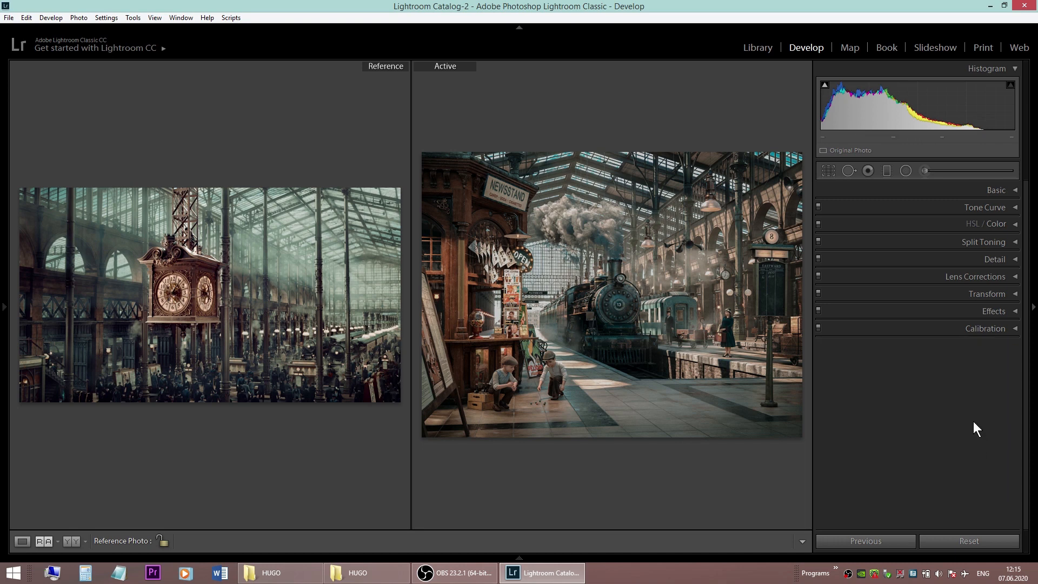
Step: In the per-color adjustments, set the Red hue to +60, reduce Red saturation and luminance, and lower the Orange hue
left_click(1003, 223)
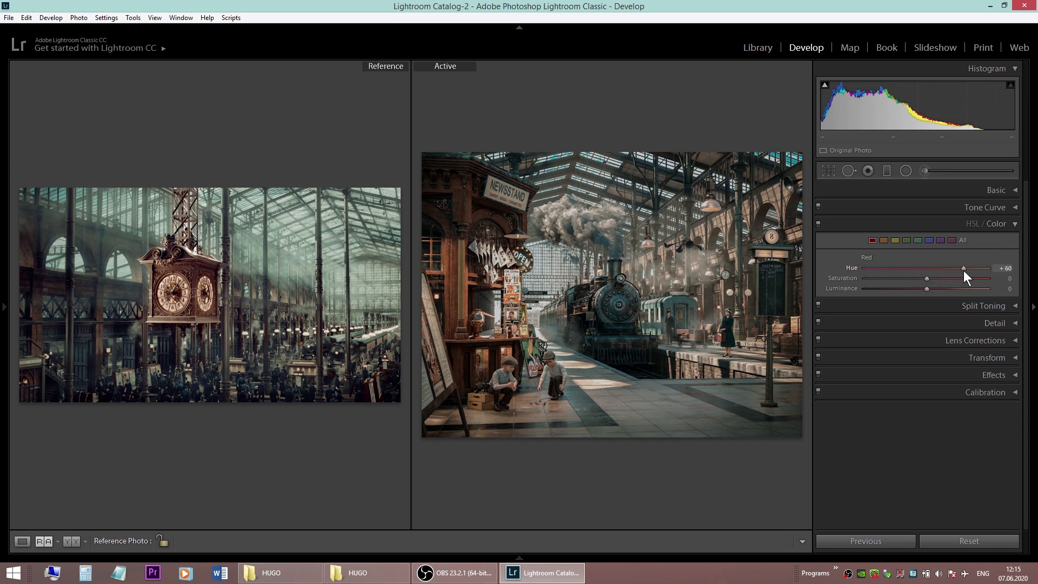
left_click_drag(927, 278, 903, 288)
left_click(884, 240)
left_click_drag(925, 269, 896, 268)
Step: Go through the Yellow and Green color adjustments, setting the Green hue to -50 and slightly lowering Green saturation
left_click(895, 240)
left_click(906, 240)
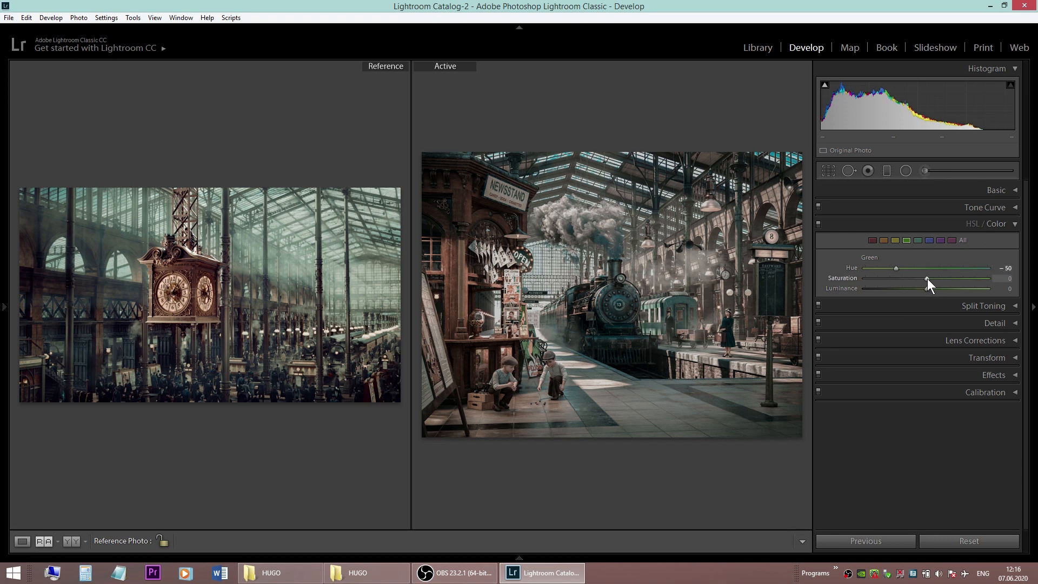
left_click_drag(922, 278, 920, 277)
Step: Fine-tune Aqua hue, saturation and luminance, and set Blue to Hue -15 and Saturation +19 with lower Luminance
left_click(917, 241)
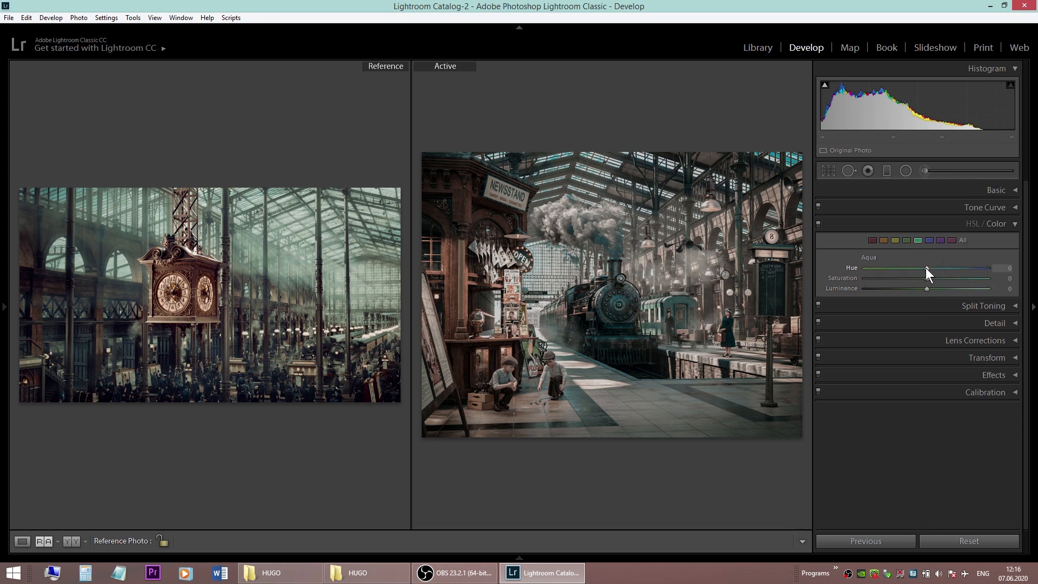
left_click_drag(925, 268, 932, 280)
left_click_drag(929, 287, 935, 290)
left_click(929, 240)
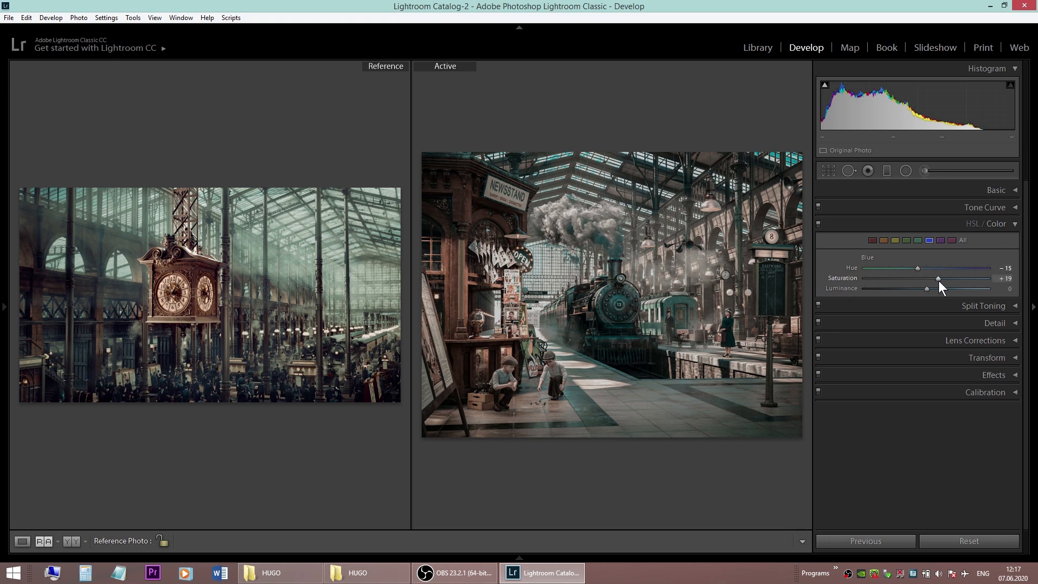
left_click_drag(928, 289, 895, 288)
Step: Adjust Purple saturation and luminance, lower Magenta saturation and luminance, and compare the enlarged photo with the reference still
left_click(941, 240)
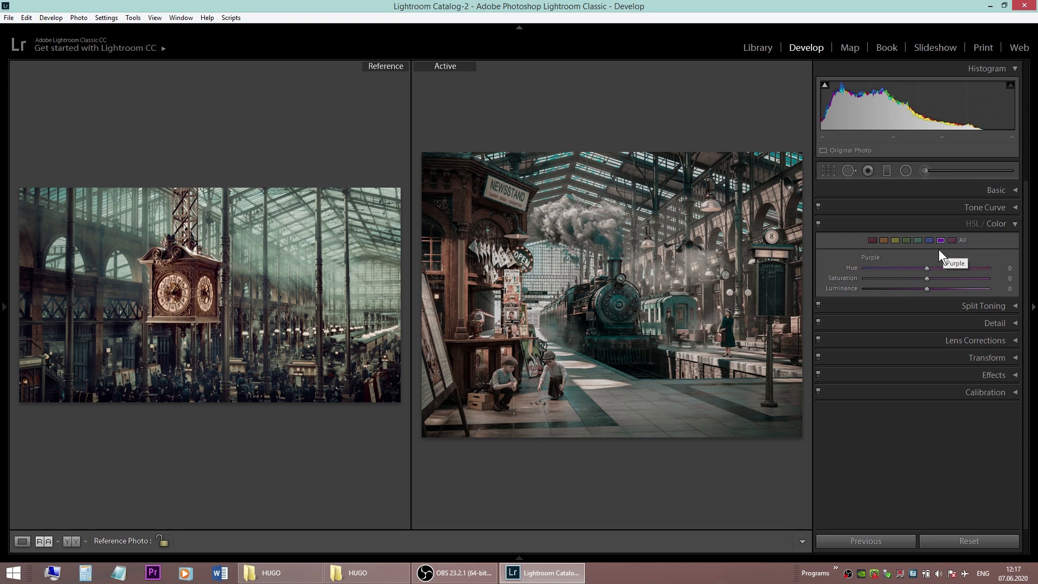
left_click(939, 278)
mouse_move(937, 288)
left_mouse_down()
mouse_move(927, 289)
mouse_move(938, 290)
left_mouse_up()
left_click(950, 240)
left_click_drag(926, 278, 908, 277)
left_click_drag(926, 288, 918, 290)
left_click(1033, 306)
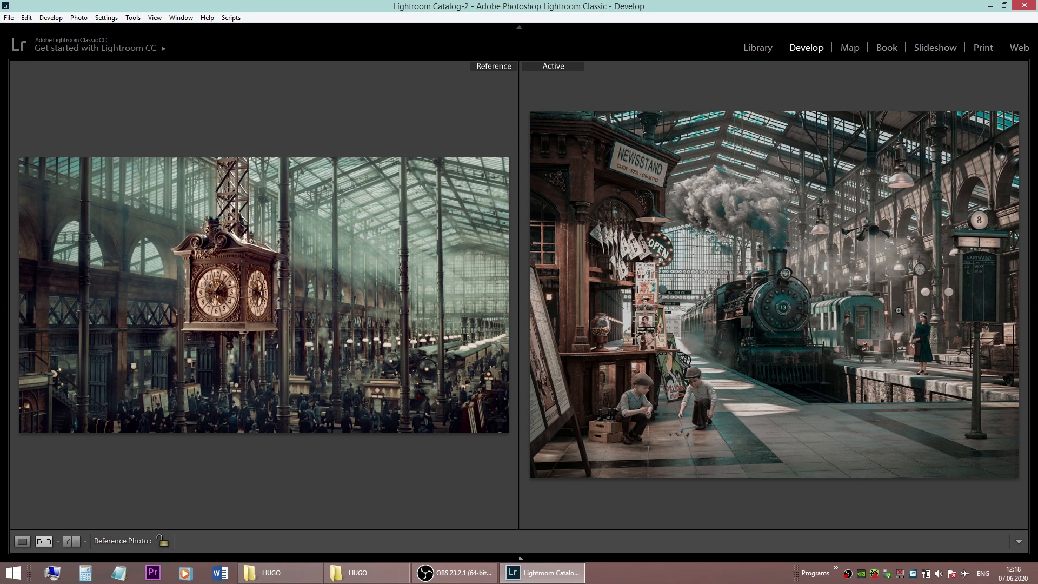
left_click(1032, 316)
Step: Split-tone the photo with Highlights at Hue 20, Saturation 27 and Shadows at Hue 163, Saturation 4, with a slight Balance adjustment
left_click(1015, 300)
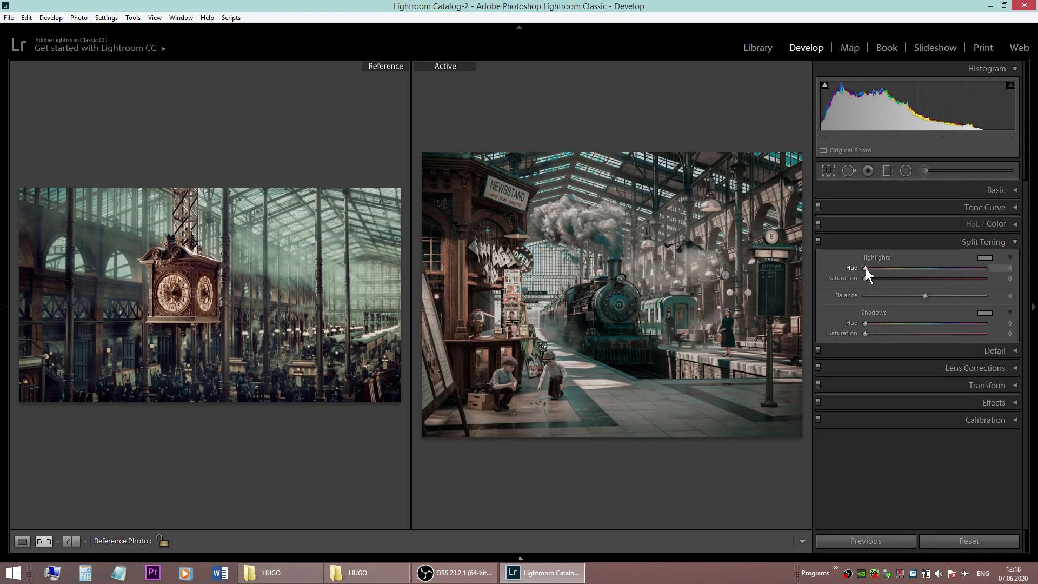
left_click_drag(865, 267, 895, 279)
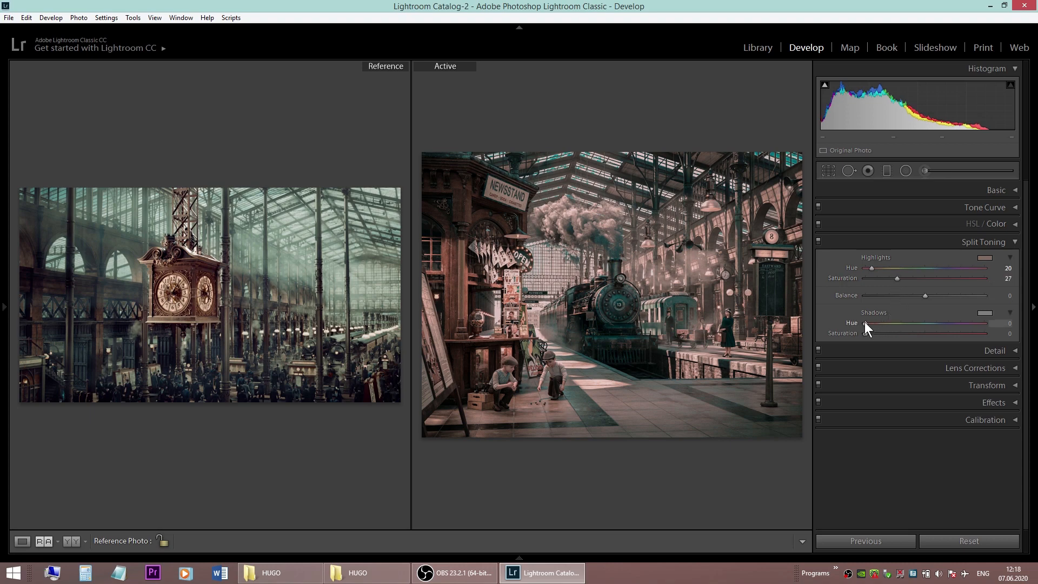
left_click_drag(864, 322, 916, 326)
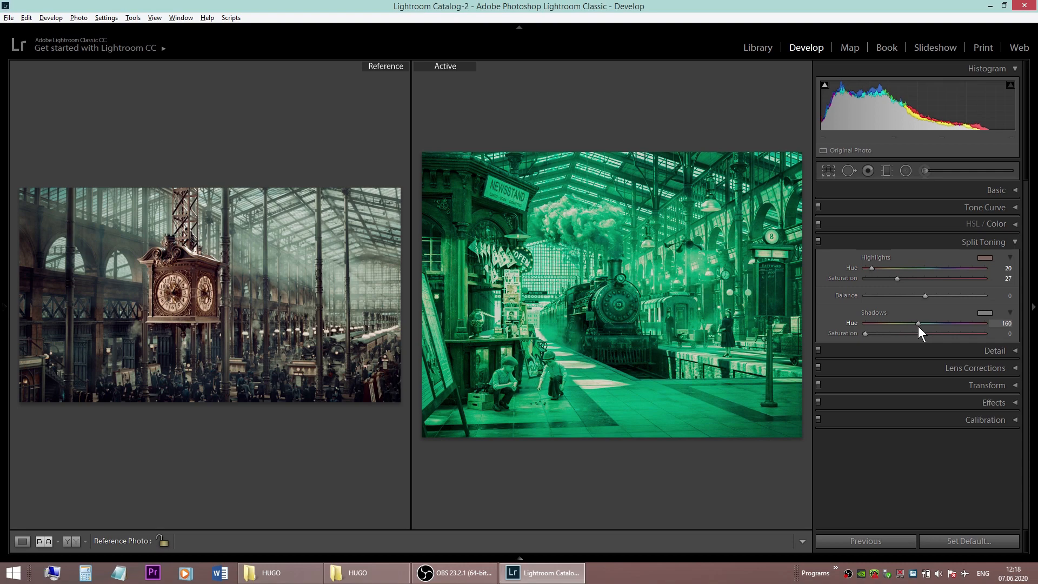
left_click_drag(918, 326, 869, 333)
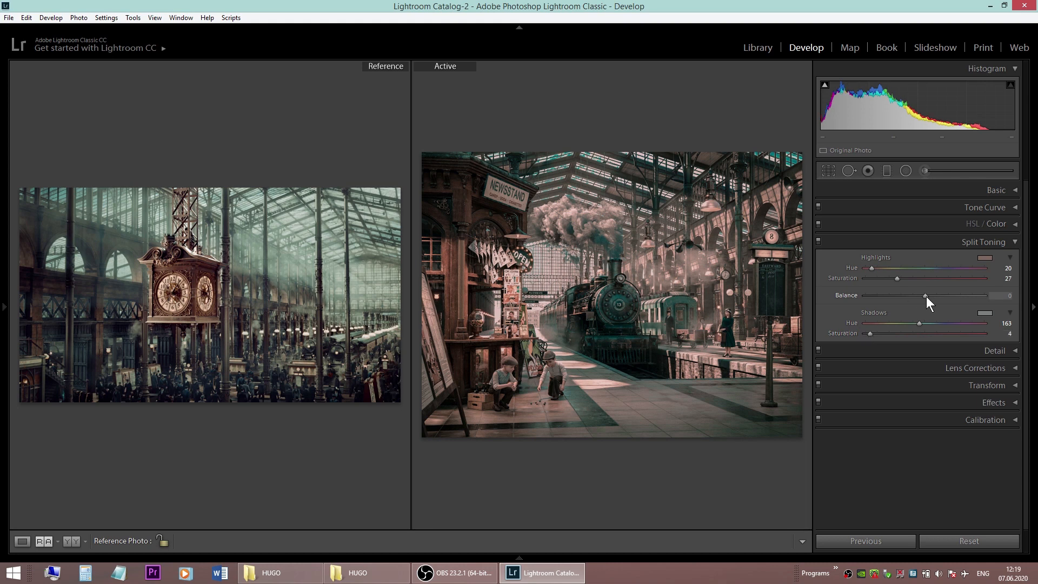
left_click_drag(926, 296, 928, 296)
Step: Hide the adjustment panels and switch from the reference comparison to a single large view of the train station photo
left_click(1034, 311)
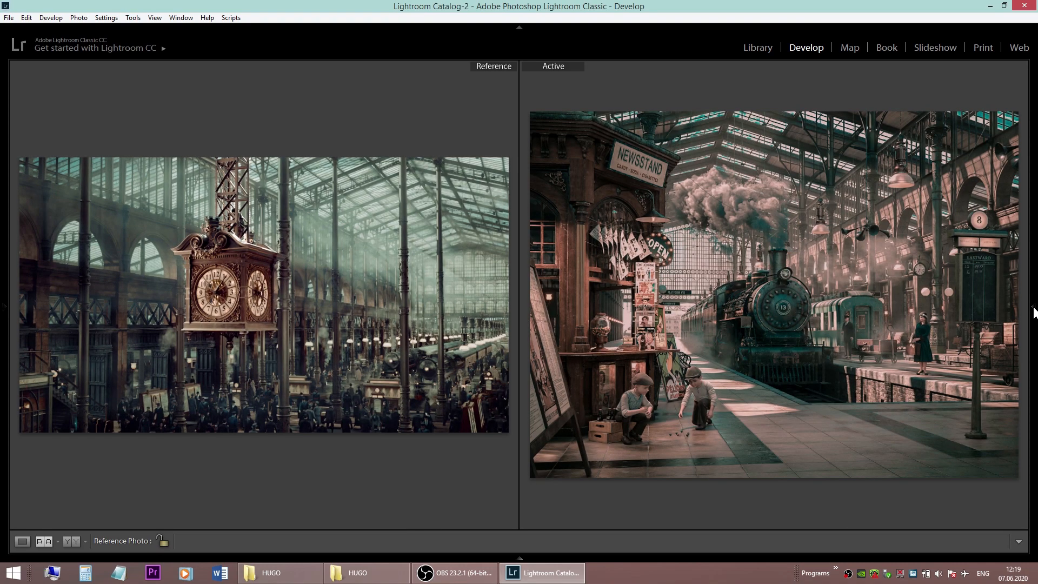
key("d")
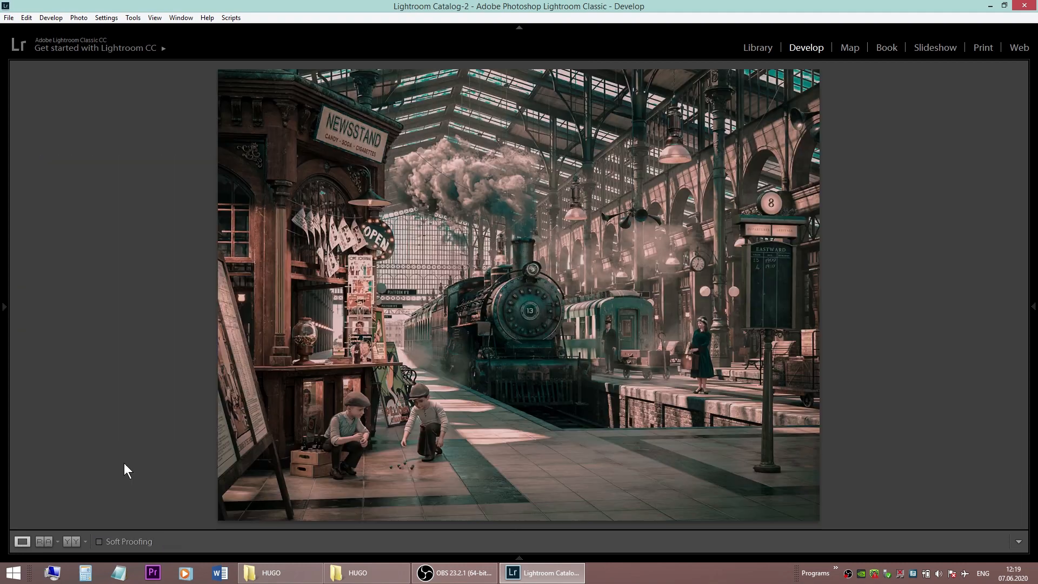